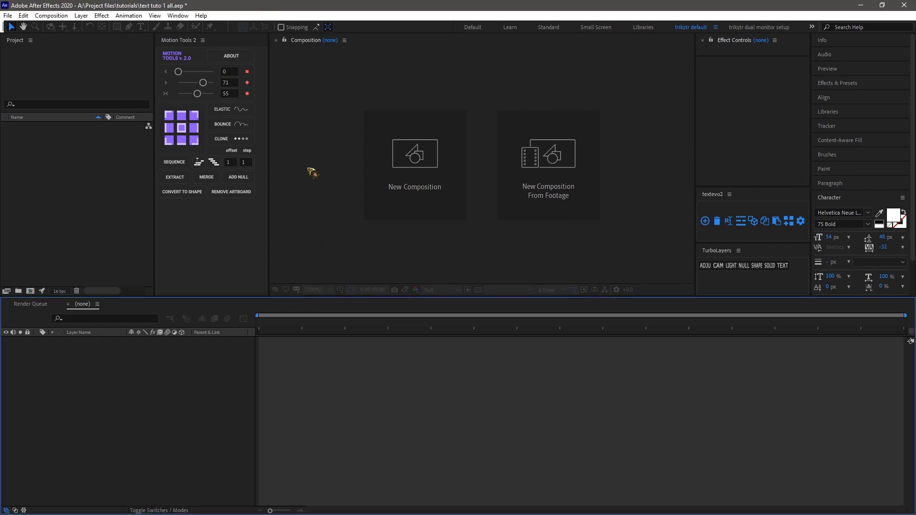
- Create a 1920×1080, 30 fps, 0:00:10:00 composition named 'text animation tutorial'
click(61, 17)
click(69, 26)
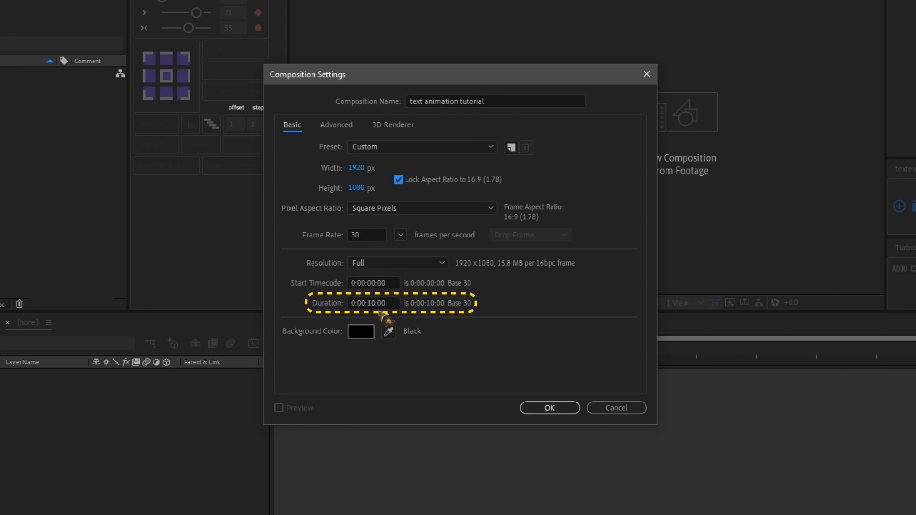
click(546, 408)
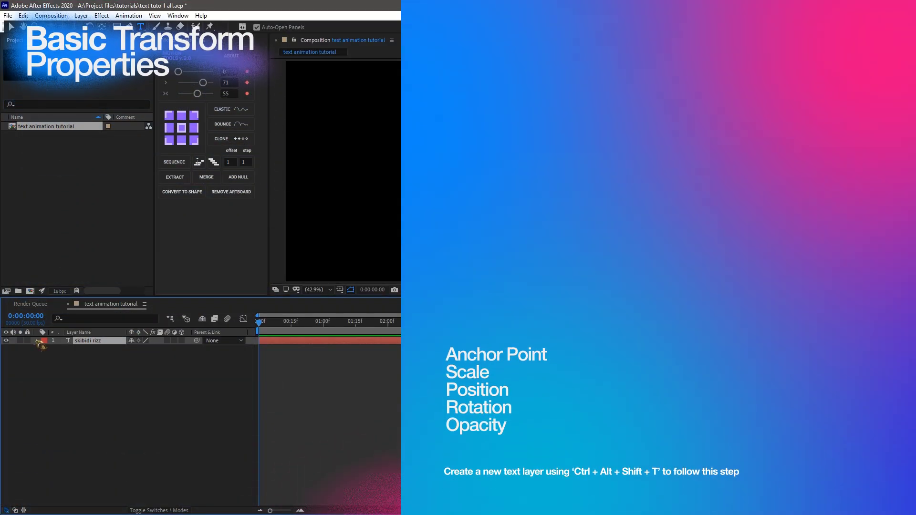
- Add a centred text layer reading 'skibidi rizz' and commit it
click(38, 340)
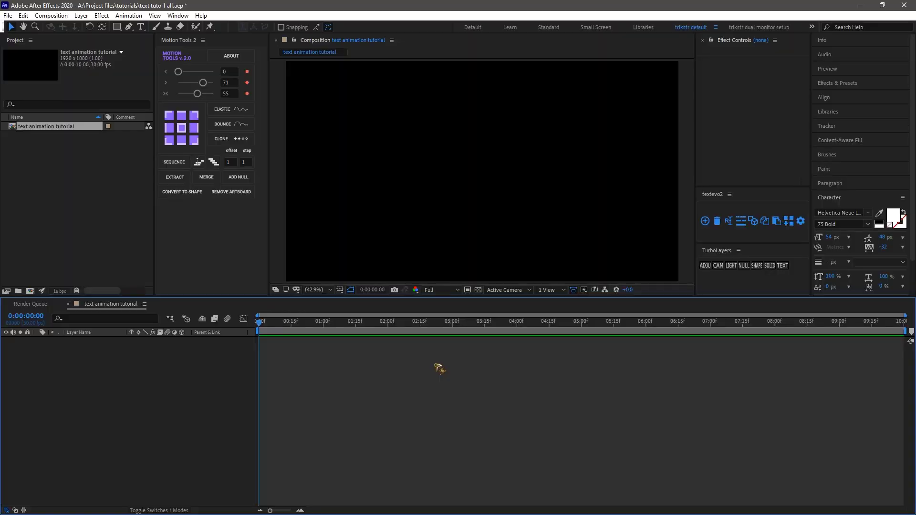
key(ctrl+alt+shift+t)
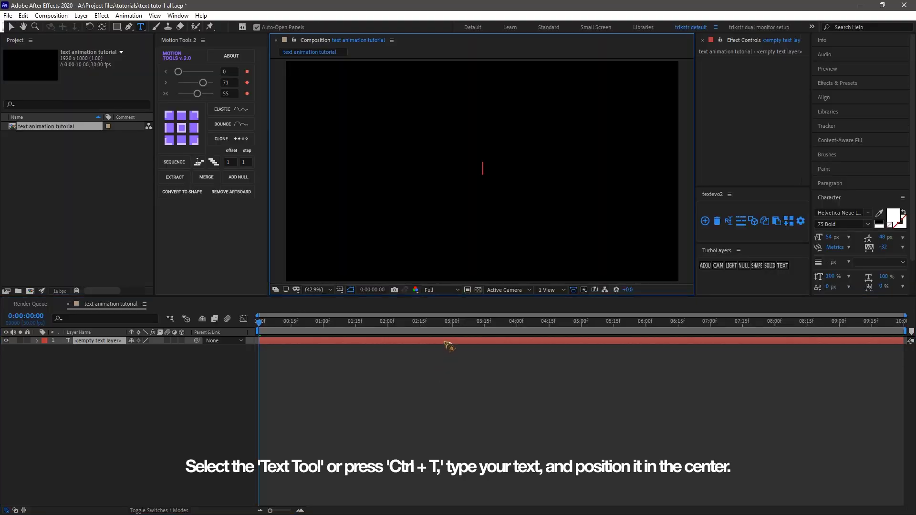
text(skibidi rizz)
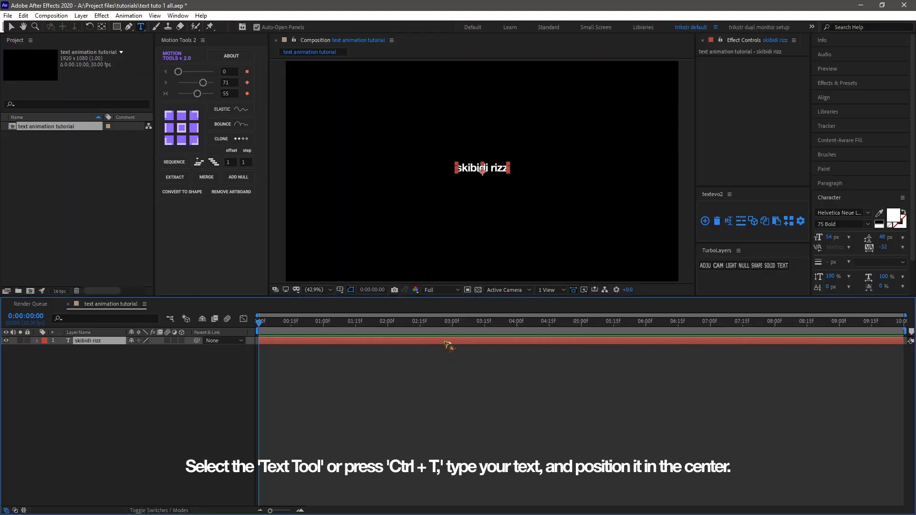
key(ctrl+a)
click(285, 385)
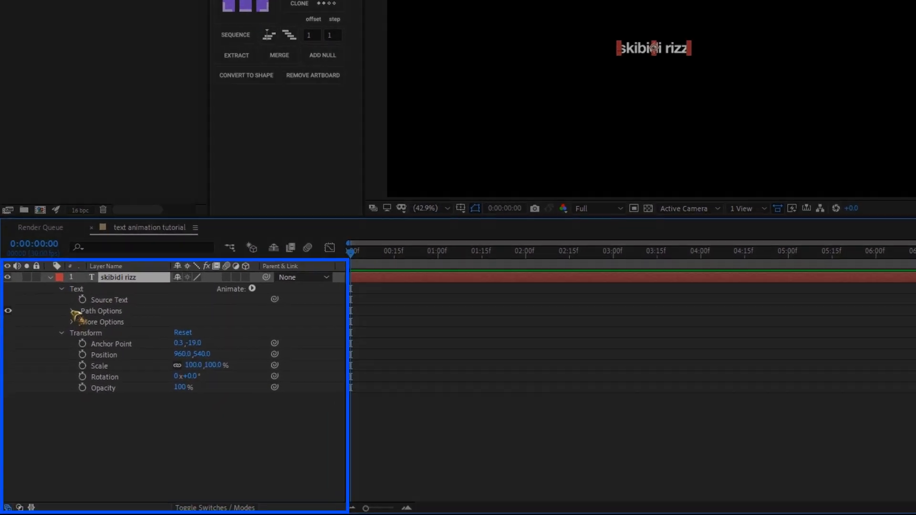
- Expand the text's Path Options and More Options, and change the text to 'skibidi rizzler'
click(72, 311)
click(74, 328)
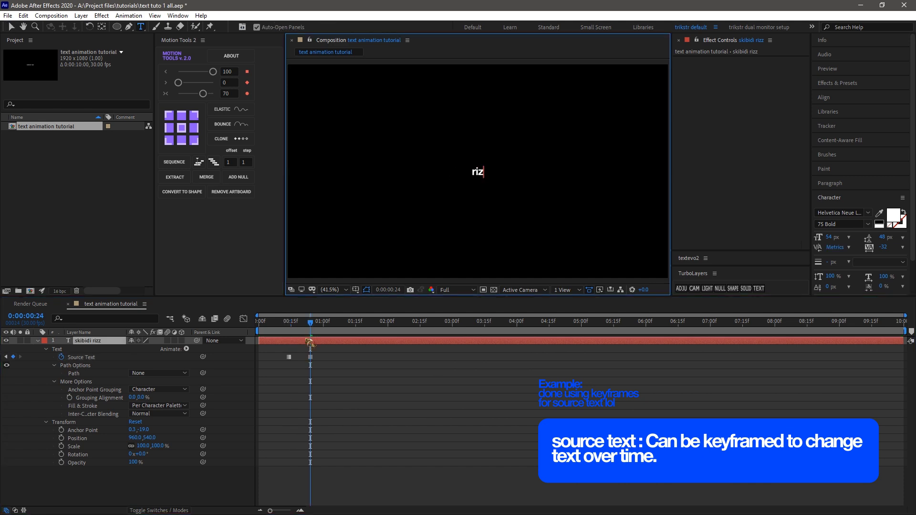
text(zler)
click(314, 359)
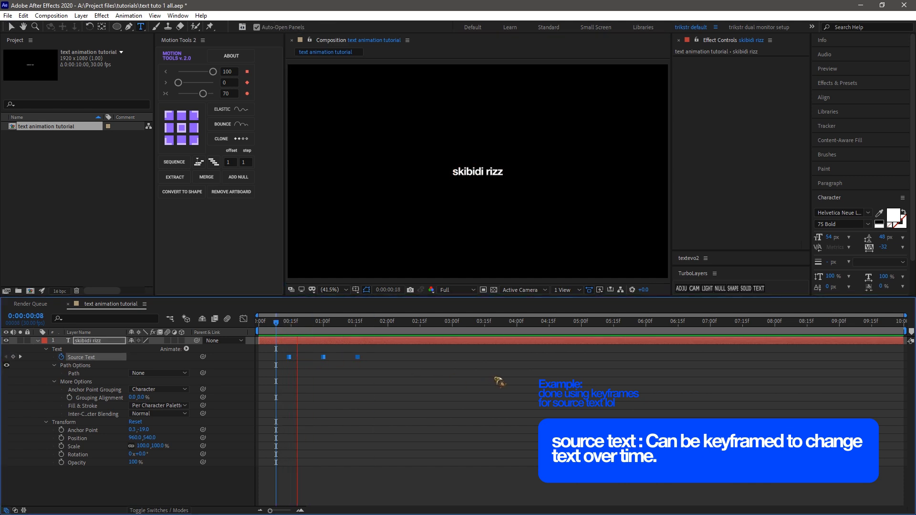
- Set the text on a curved Mask 1 path with First Margin 366, then reshape the path
key(g)
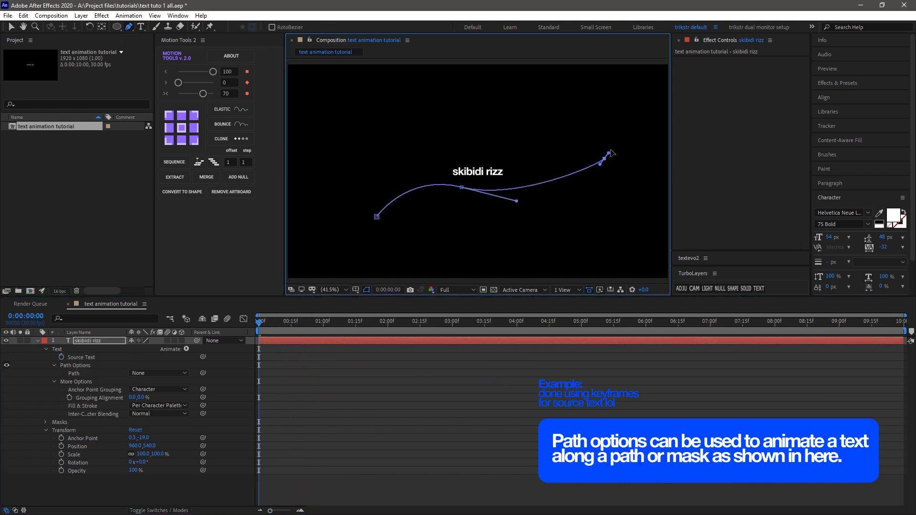
click(616, 90)
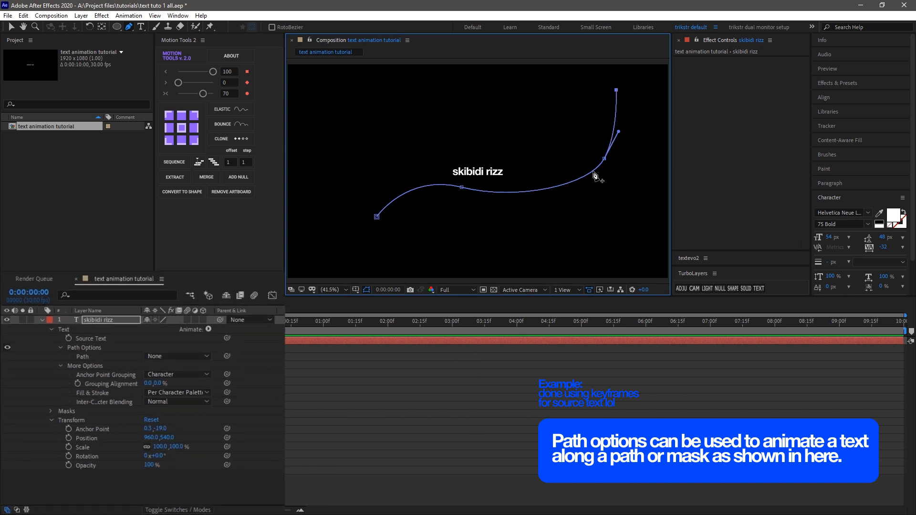
click(160, 373)
click(158, 382)
drag(168, 375, 455, 293)
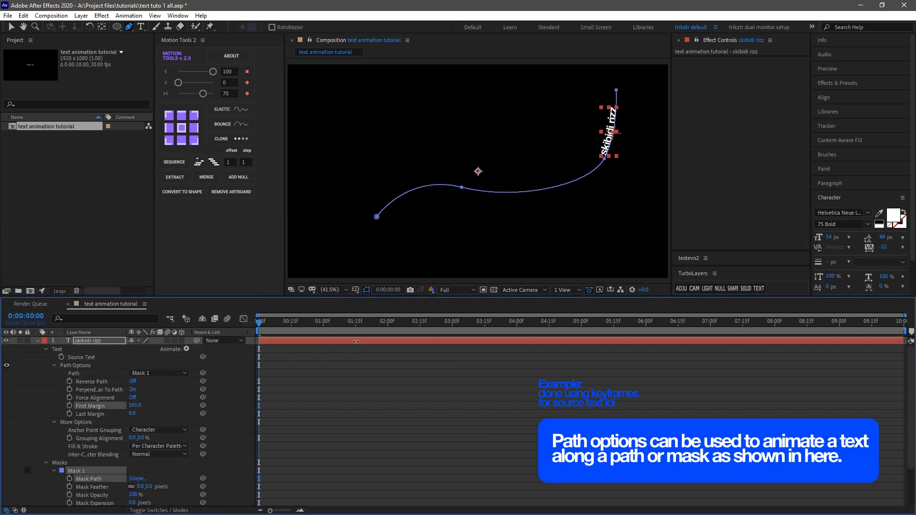
drag(135, 405, 241, 423)
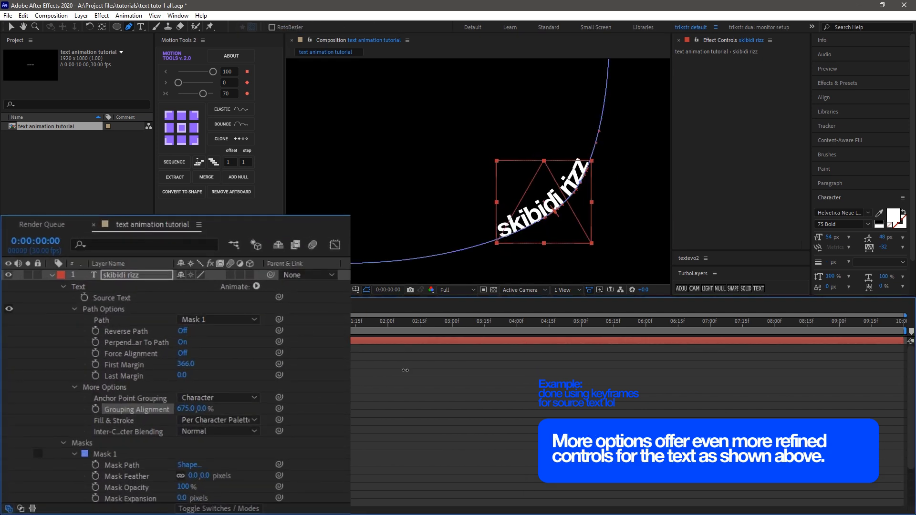
drag(432, 191, 556, 180)
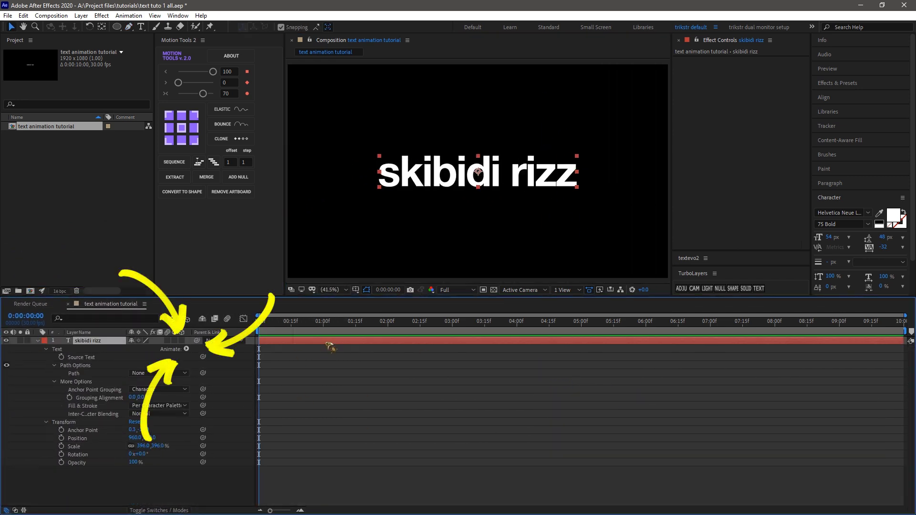
click(187, 349)
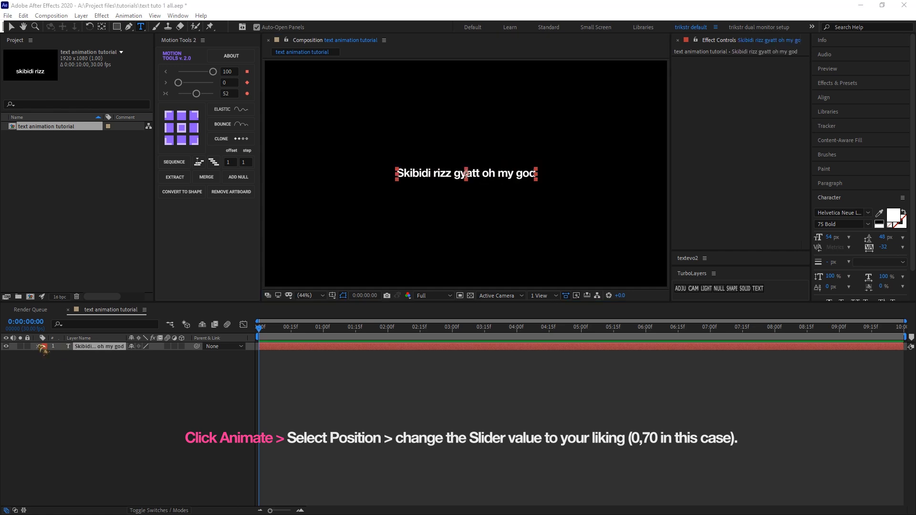
- Add a Position animator at 0,70 and keyframe Range Selector Start from 0% to 100% at 20 frames
click(37, 346)
click(186, 355)
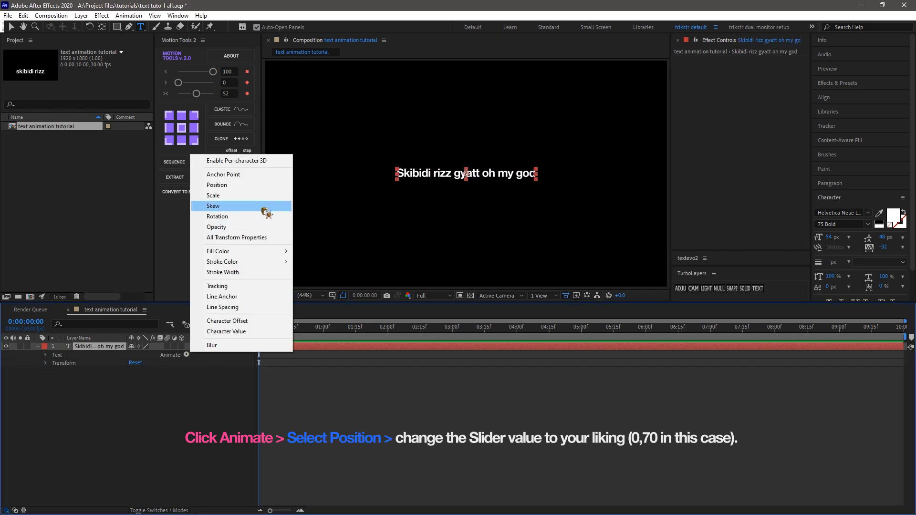
click(257, 186)
click(150, 403)
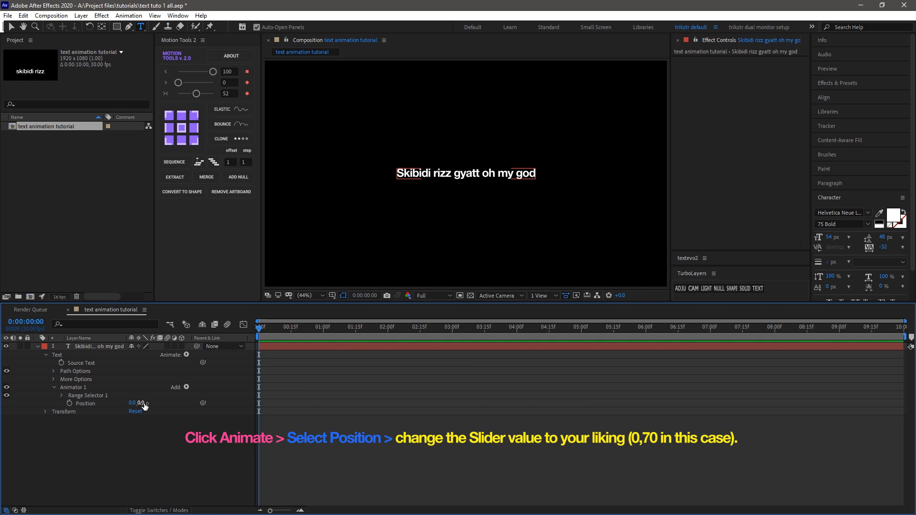
drag(170, 403, 178, 404)
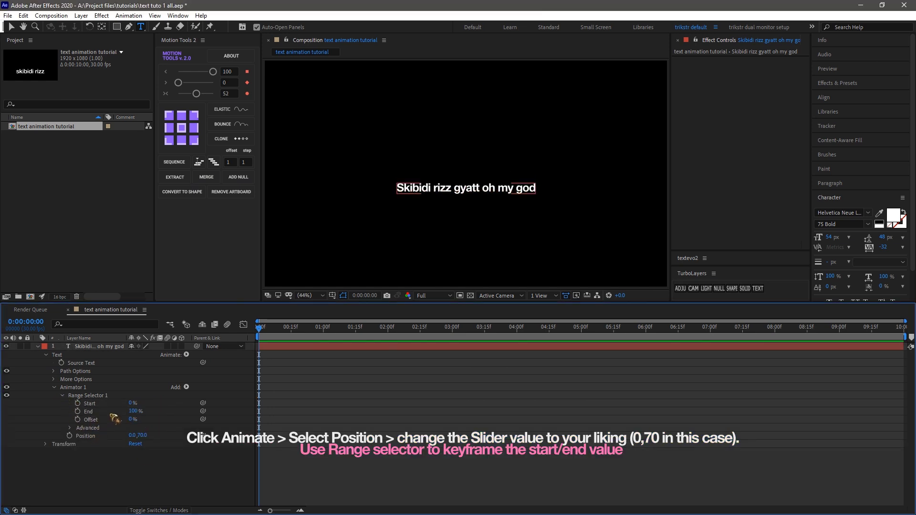
click(90, 404)
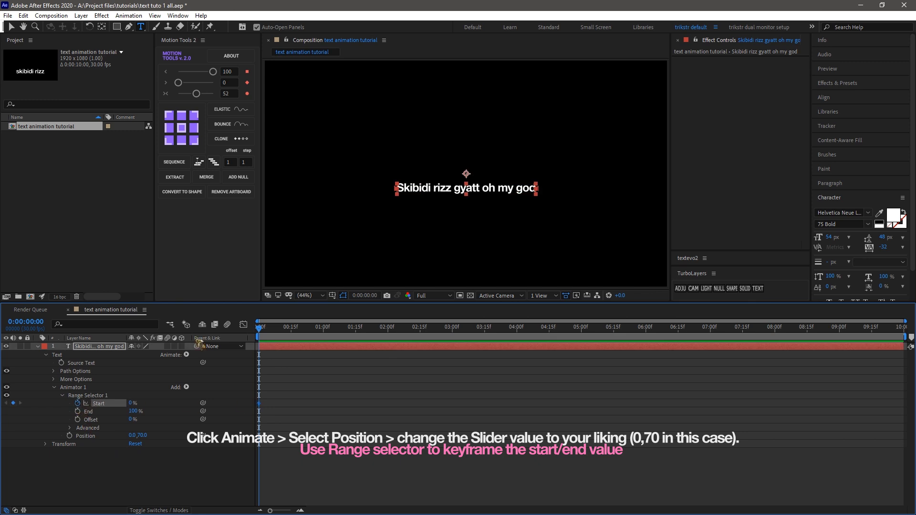
drag(133, 403, 276, 403)
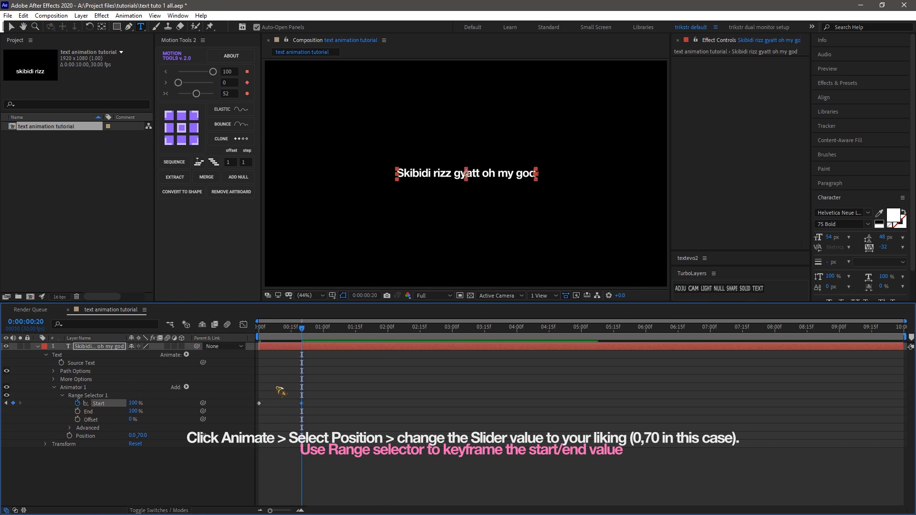
drag(301, 327, 321, 327)
- In Range Selector 1's Advanced settings, set Based On to Words and Shape to Ramp Up
click(70, 428)
click(146, 446)
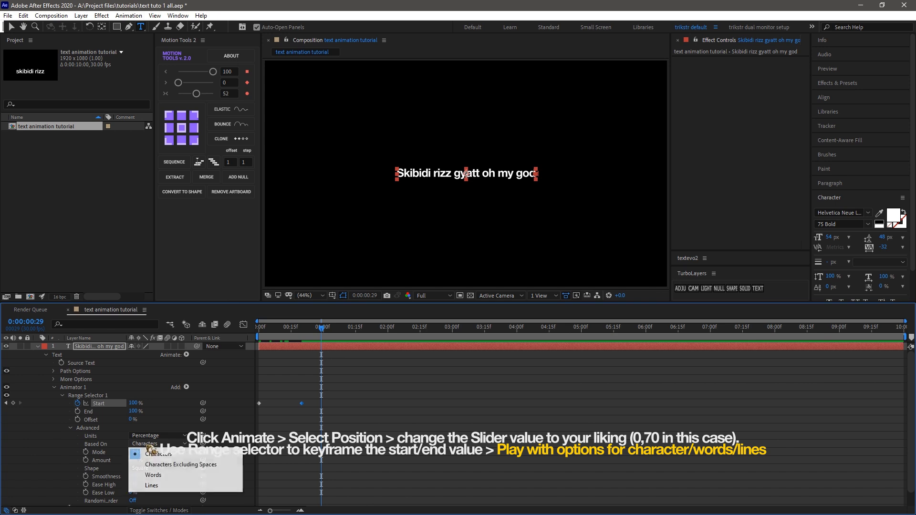
click(152, 475)
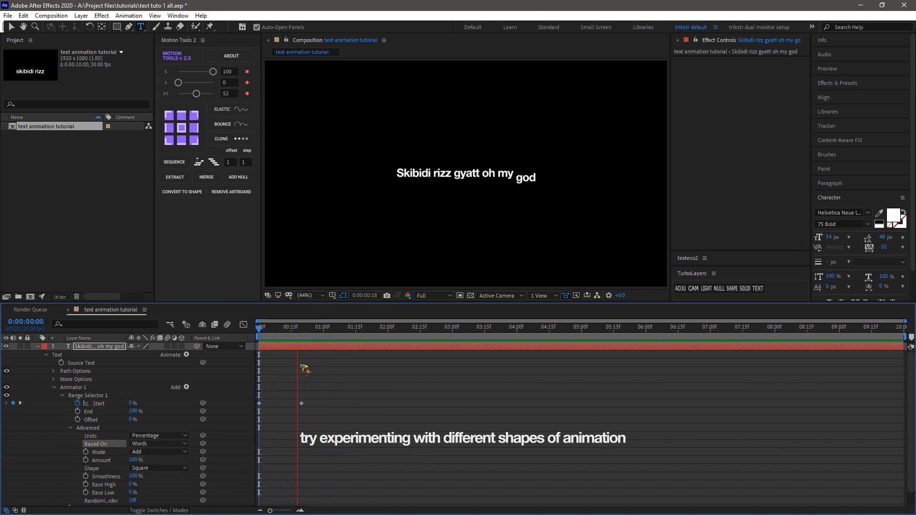
click(170, 469)
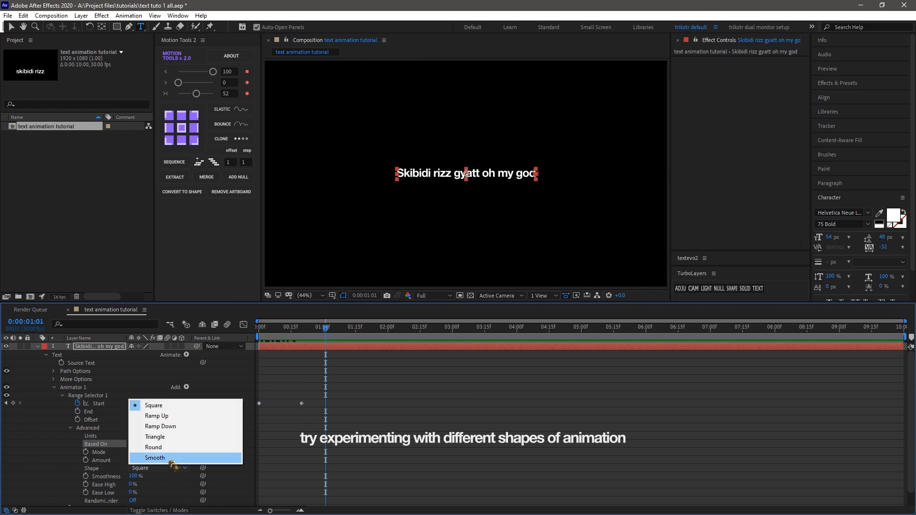
click(170, 416)
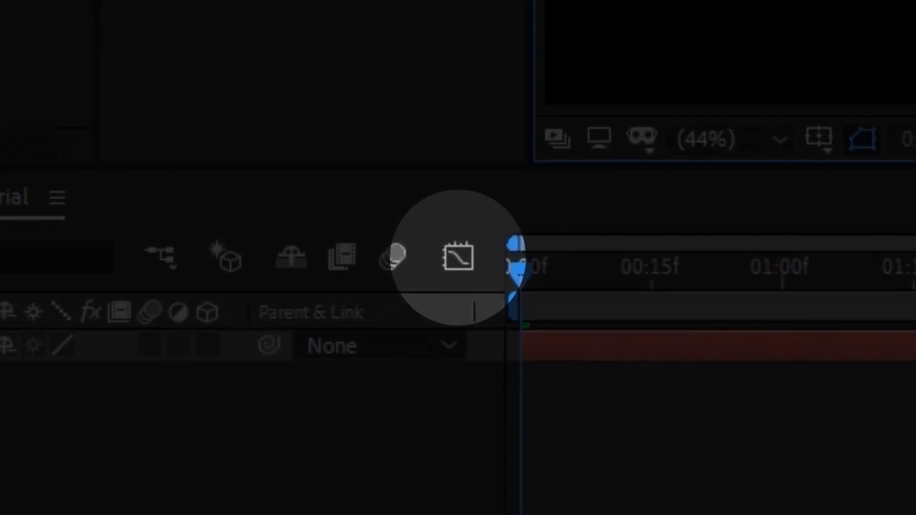
- Apply Easy Ease (F9) to the Start keyframes and drag the Bezier handles to steepen the curve
click(835, 365)
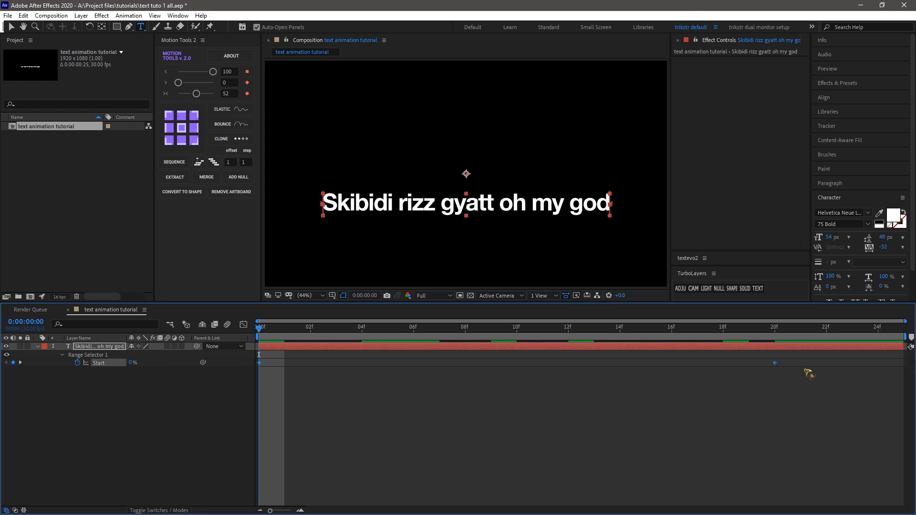
click(243, 325)
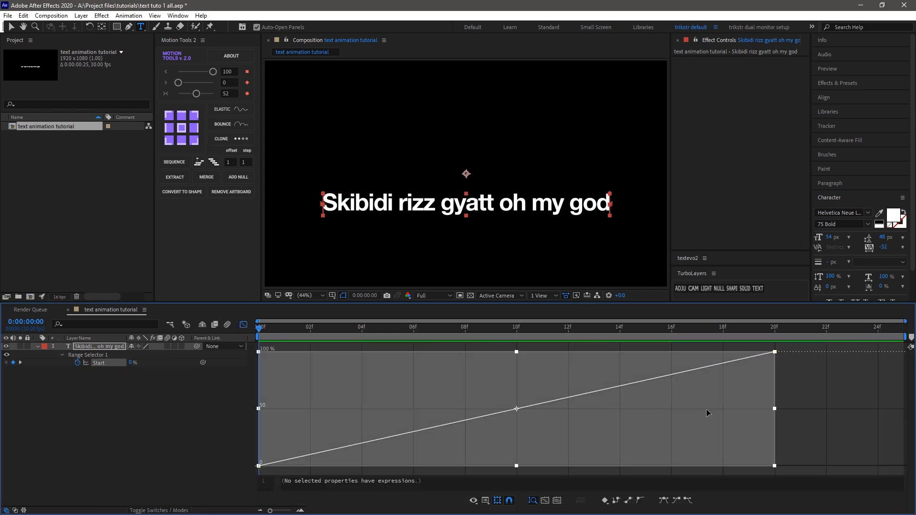
key(F9)
click(822, 394)
key(space)
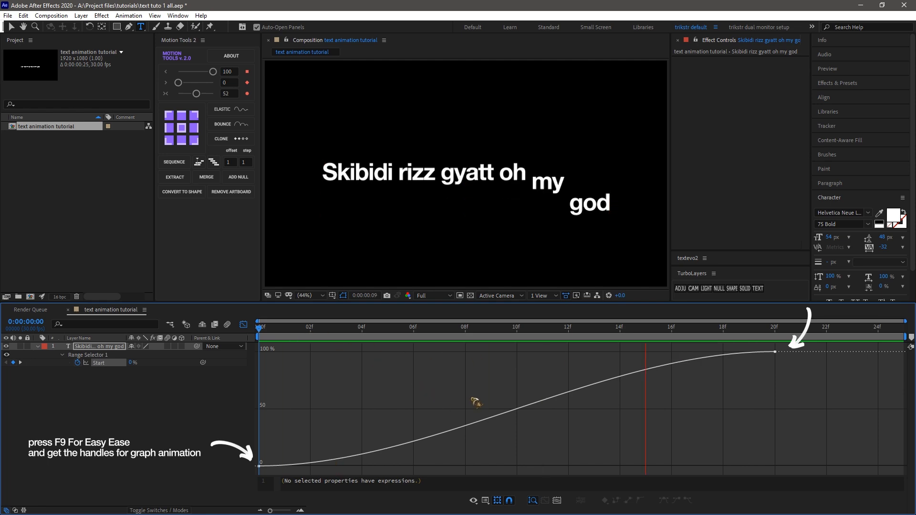
key(space)
drag(604, 352, 263, 351)
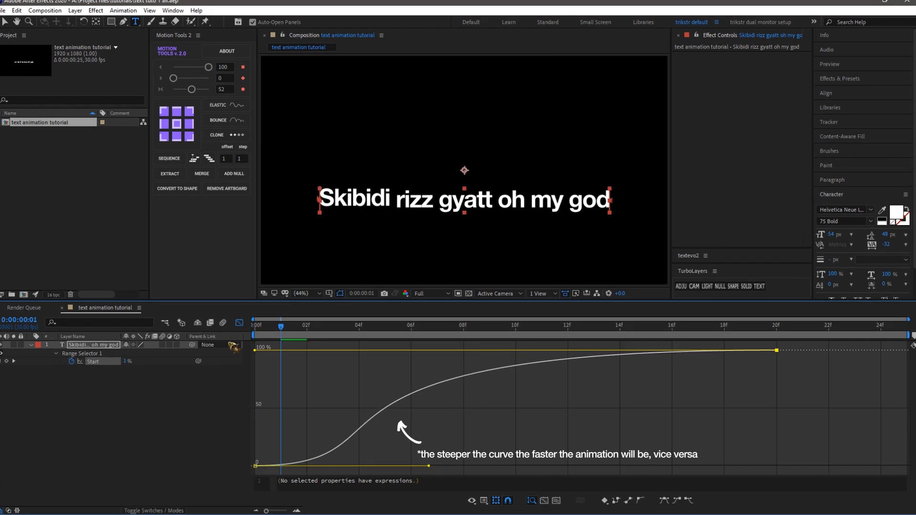
key(space)
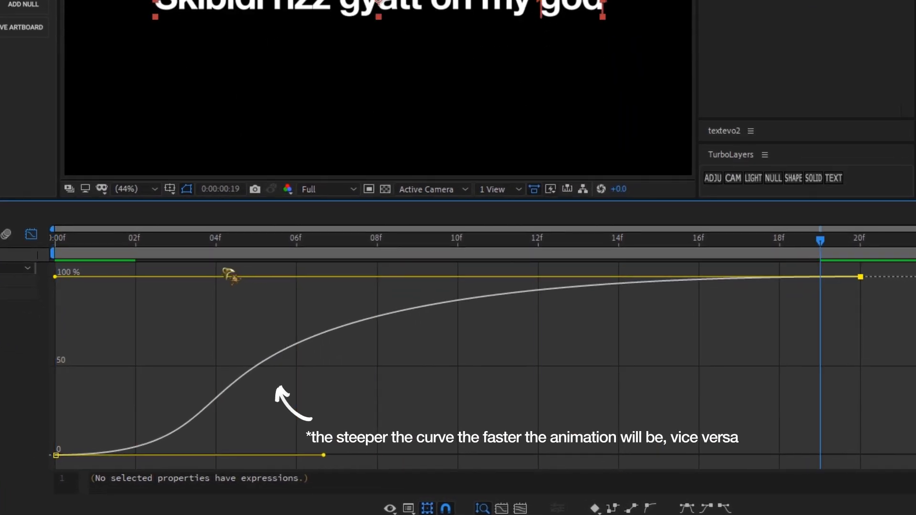
key(space)
drag(324, 456, 143, 372)
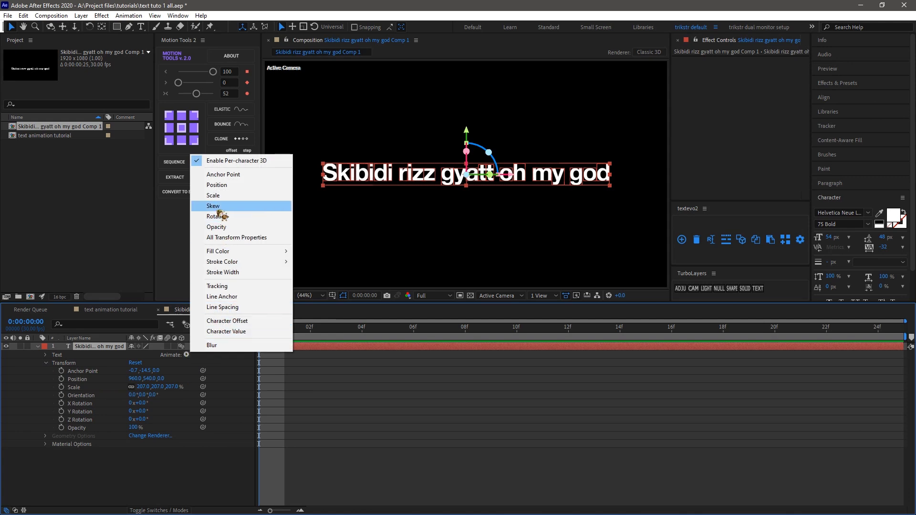
- Add a Position animator to the per-character 3D text, raising Range Start and adjusting Ease High
click(218, 185)
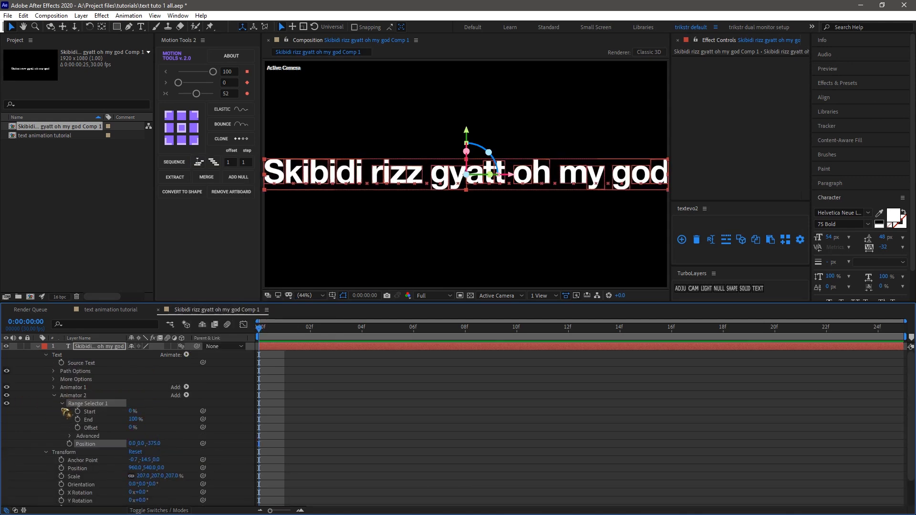
drag(131, 411, 164, 408)
click(70, 436)
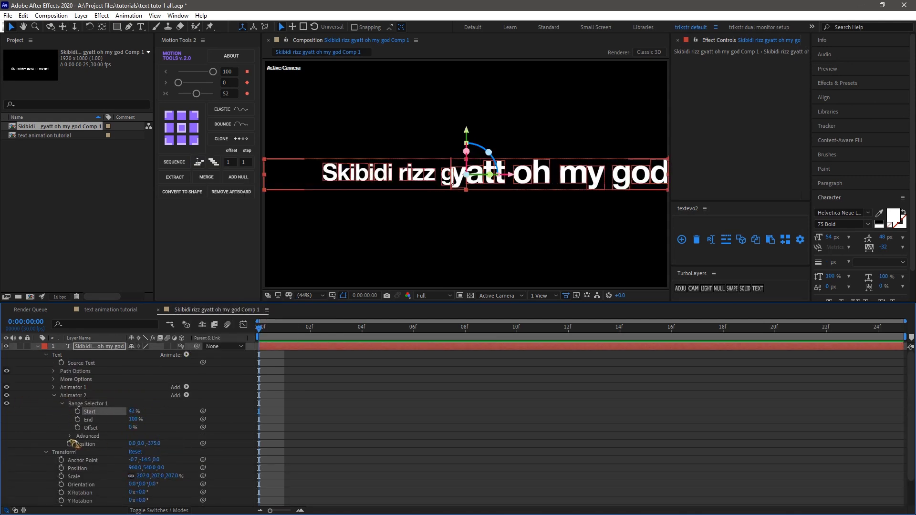
scroll(119, 453, down, 2)
drag(140, 438, 143, 438)
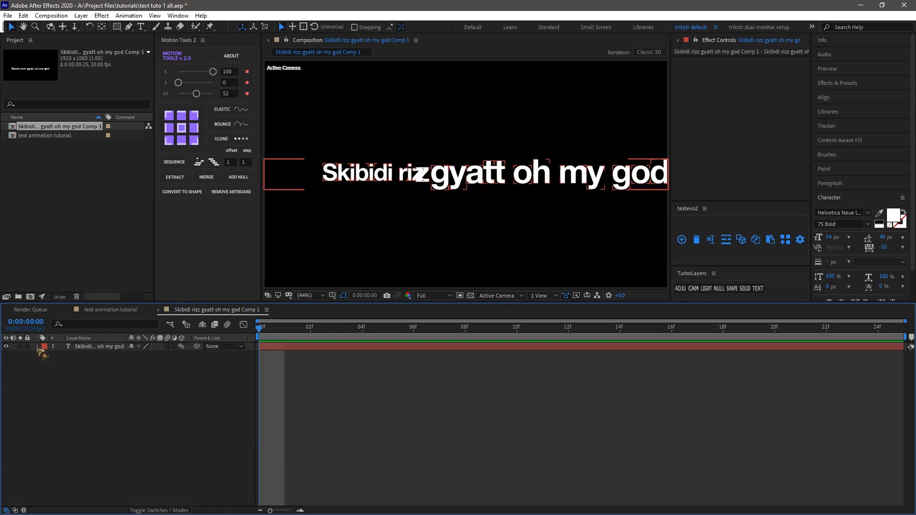
- Add Camera 1 and orbit it to view the text tilted in 3D
key(ctrl+alt+shift+c)
click(507, 366)
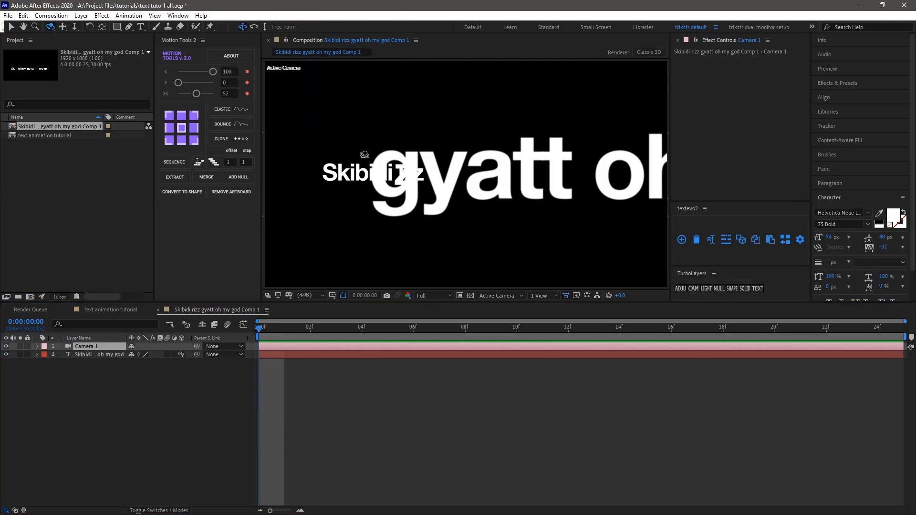
drag(416, 181, 409, 189)
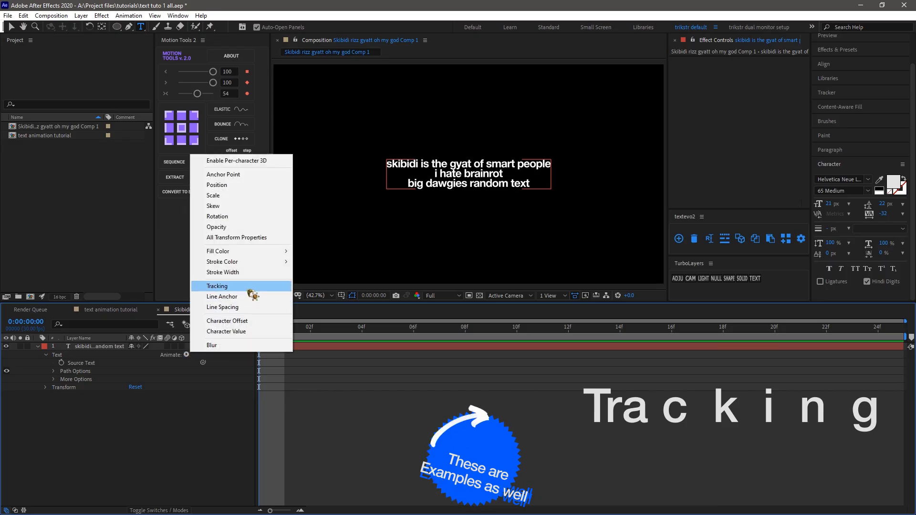
click(217, 286)
click(97, 429)
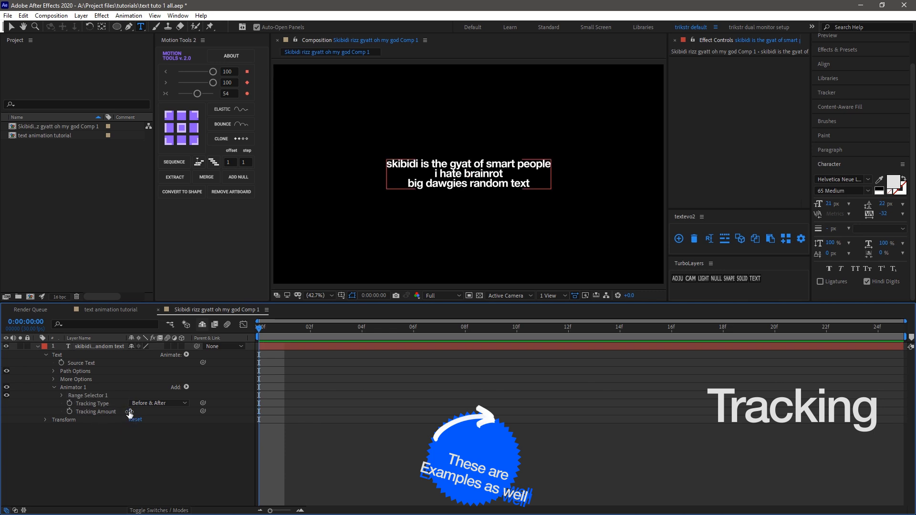
drag(130, 412, 134, 411)
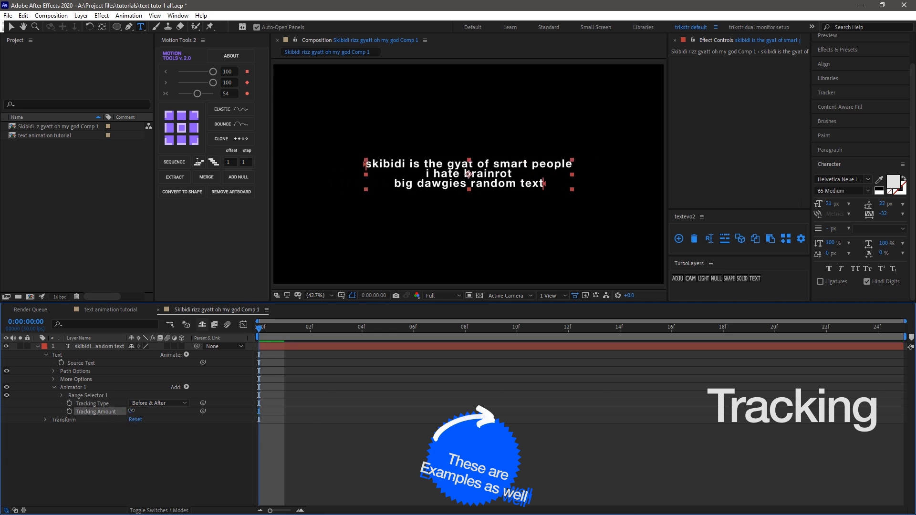
click(96, 411)
key(Delete)
click(186, 355)
click(222, 297)
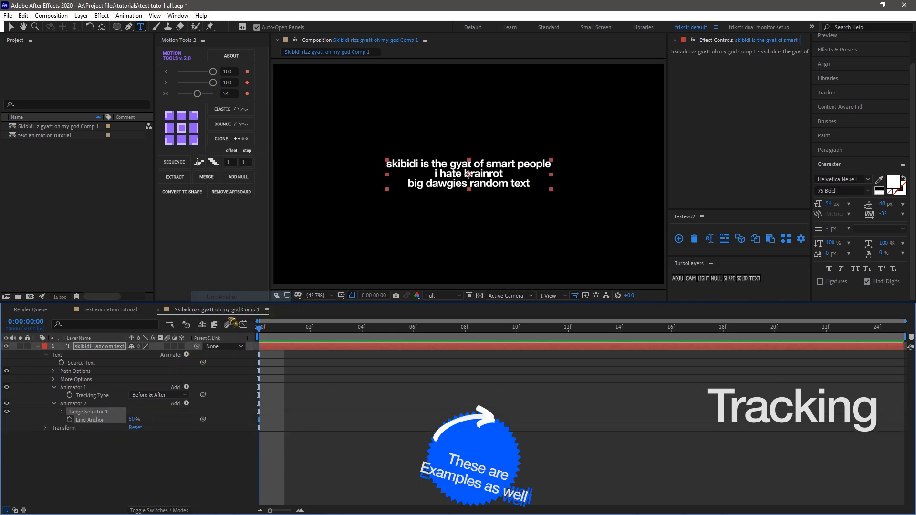
drag(132, 420, 79, 422)
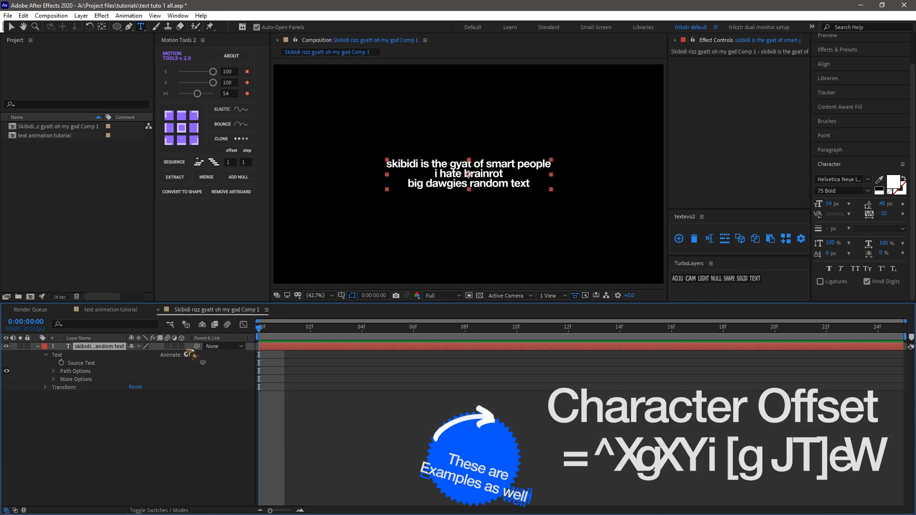
- Add a Character Offset animator, scrub its offset, and add Character Value to Animator 1
click(186, 354)
click(224, 321)
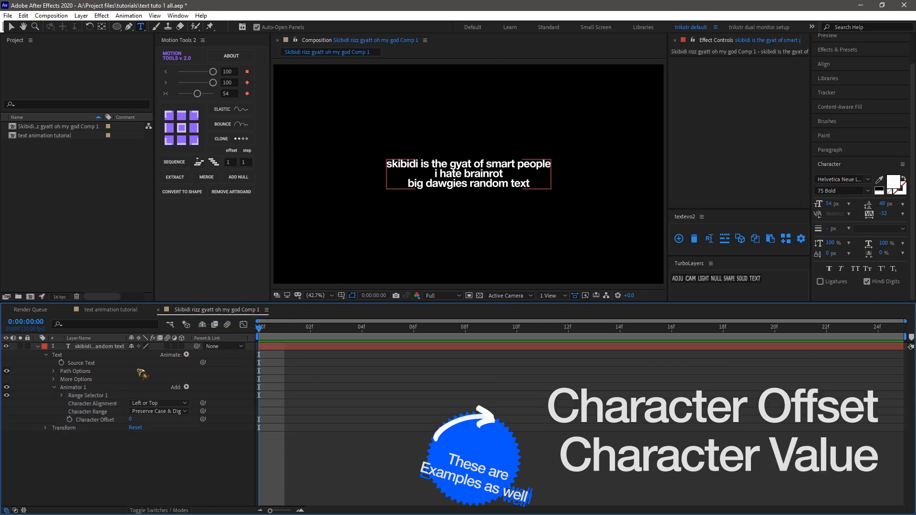
drag(132, 418, 135, 418)
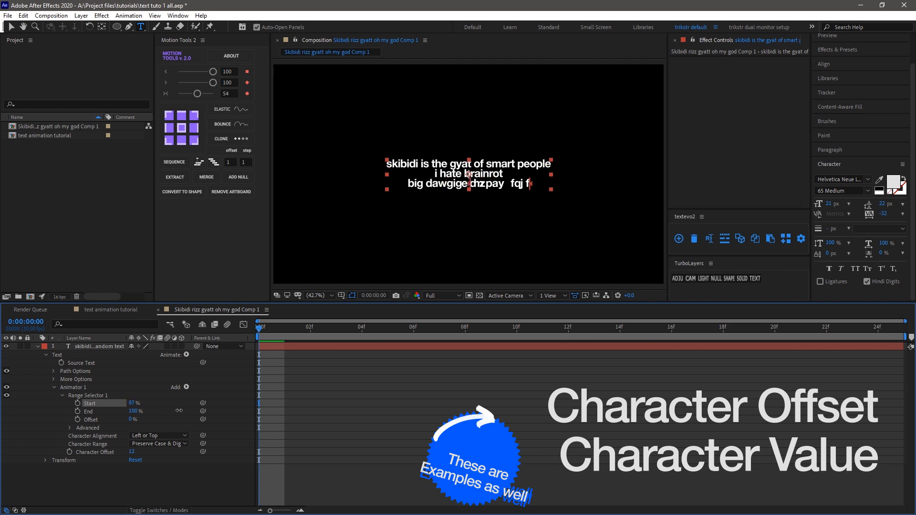
click(186, 387)
click(229, 333)
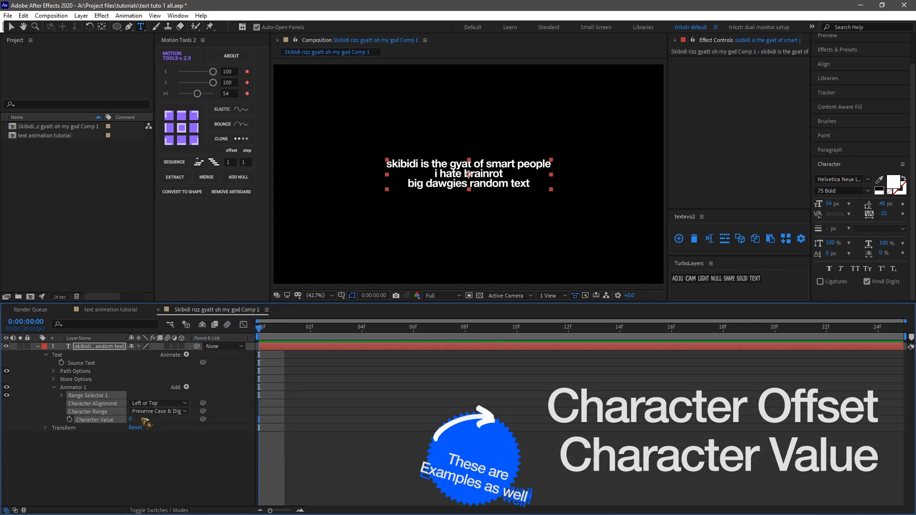
- Add a Blur property to the animator and raise it to 16,16
click(61, 395)
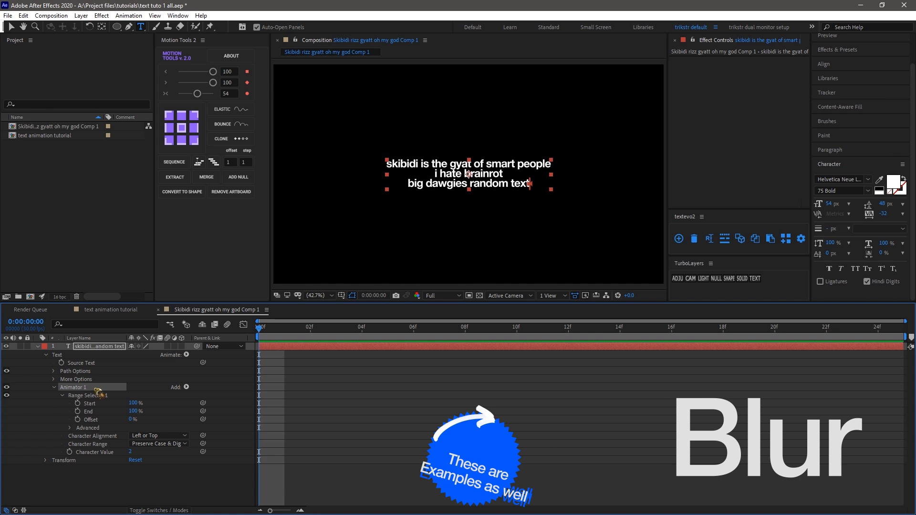
click(186, 387)
click(205, 345)
mouse_move(152, 403)
mouse_down()
mouse_move(163, 403)
mouse_move(137, 403)
mouse_move(147, 405)
mouse_up()
- Set the 25,25 Blur animator's Range Selector Start to 100% so all text renders sharp
click(61, 396)
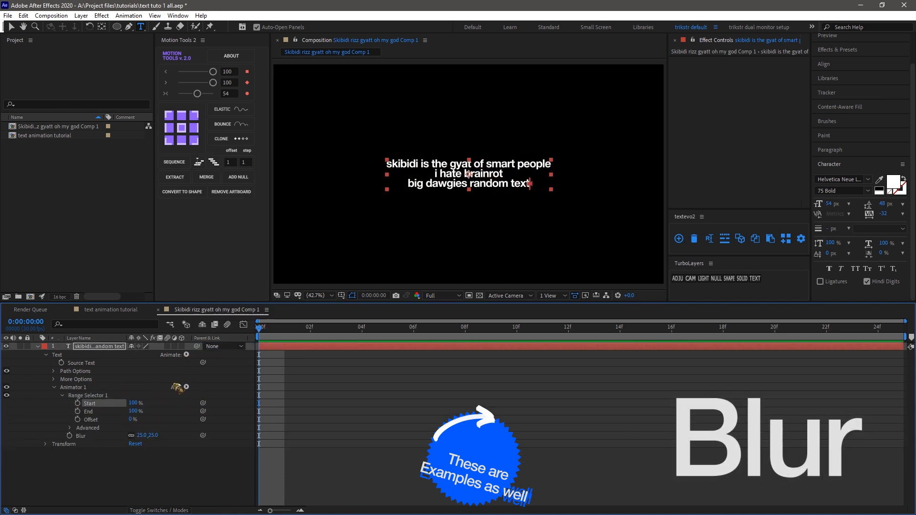